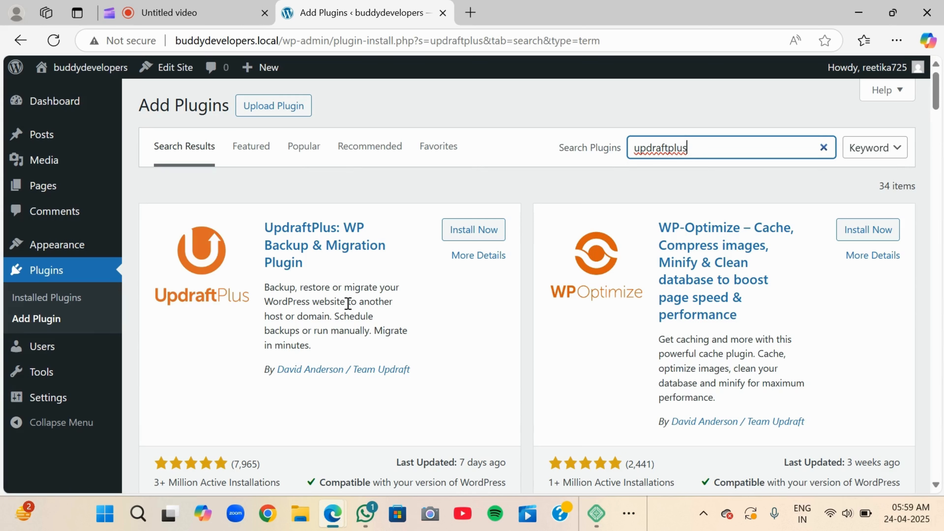
Step: Install and activate the UpdraftPlus: WP Backup & Migration Plugin
click(455, 235)
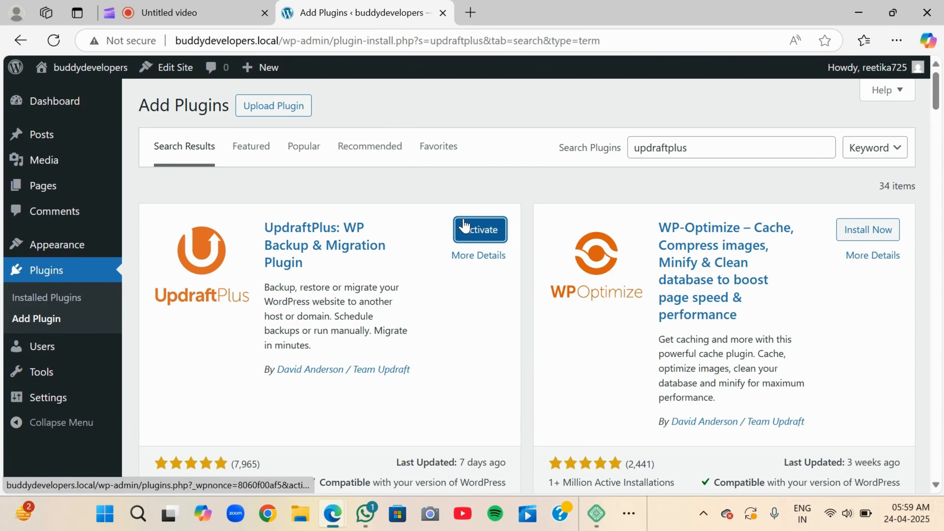
click(474, 240)
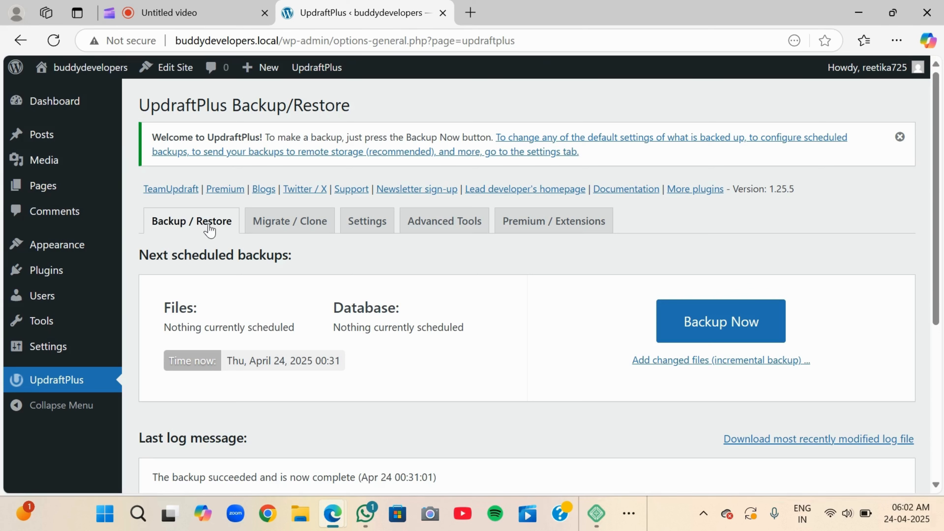
Step: In the UpdraftPlus settings, set both the files backup schedule and the database backup schedule to Weekly
click(383, 234)
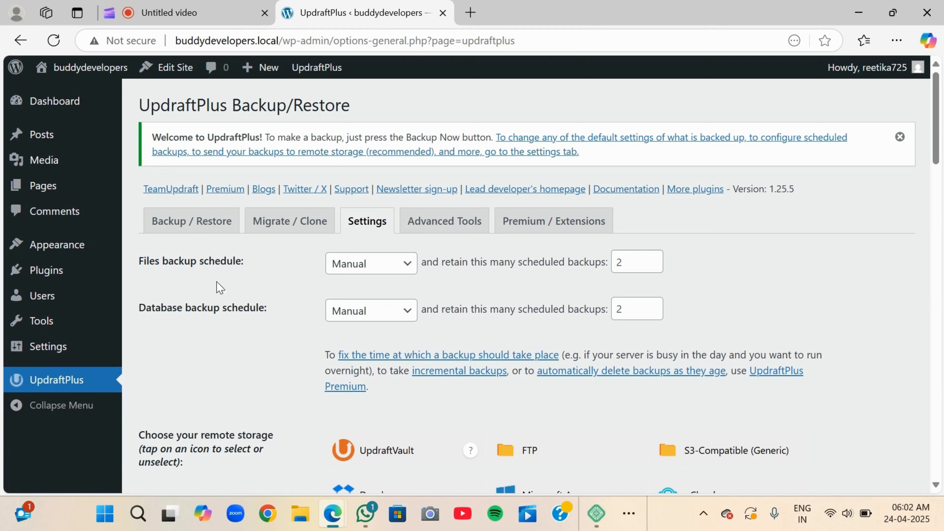
click(370, 263)
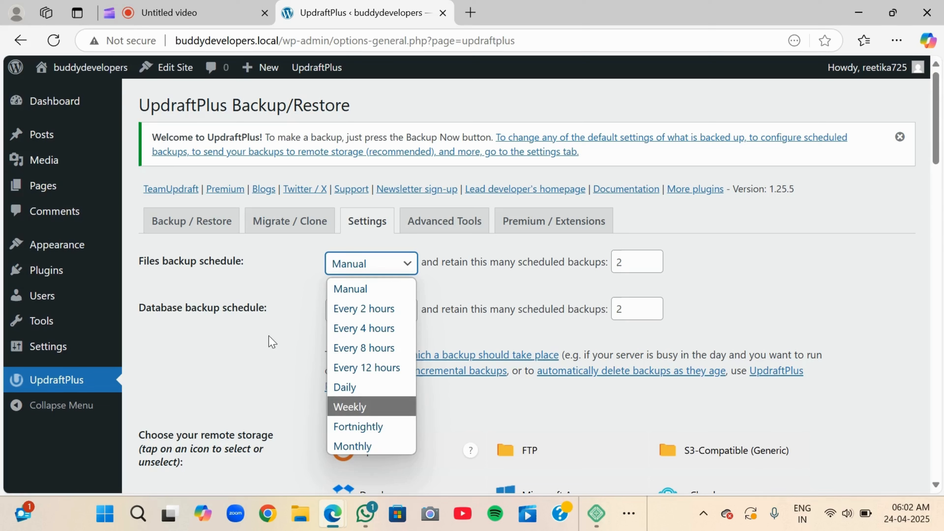
click(373, 405)
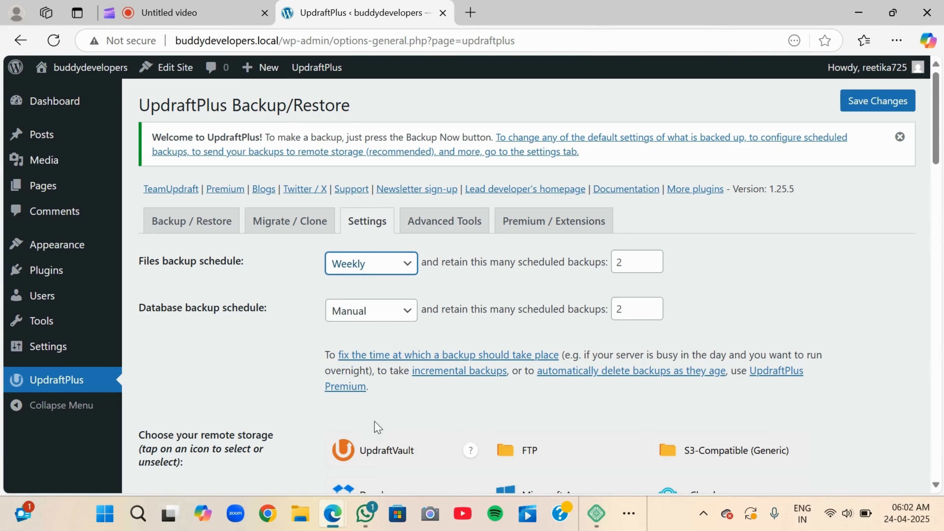
click(373, 316)
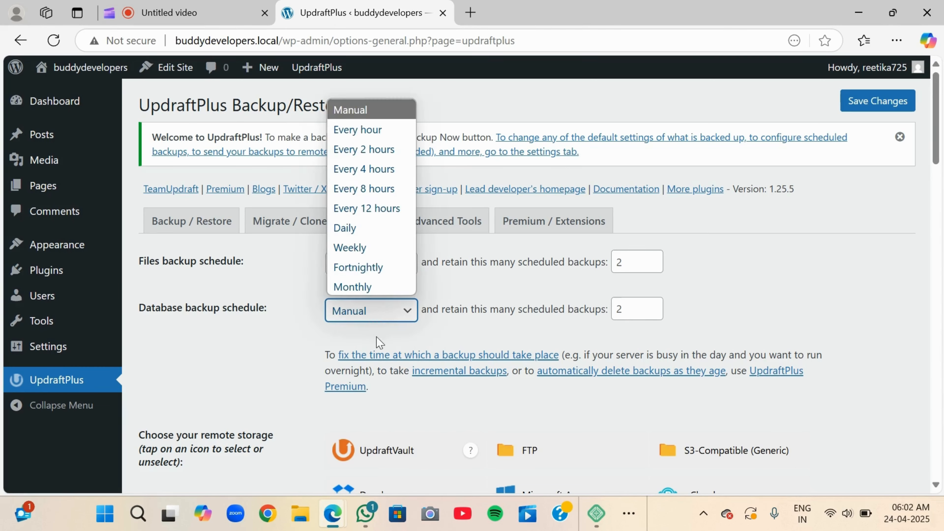
click(411, 247)
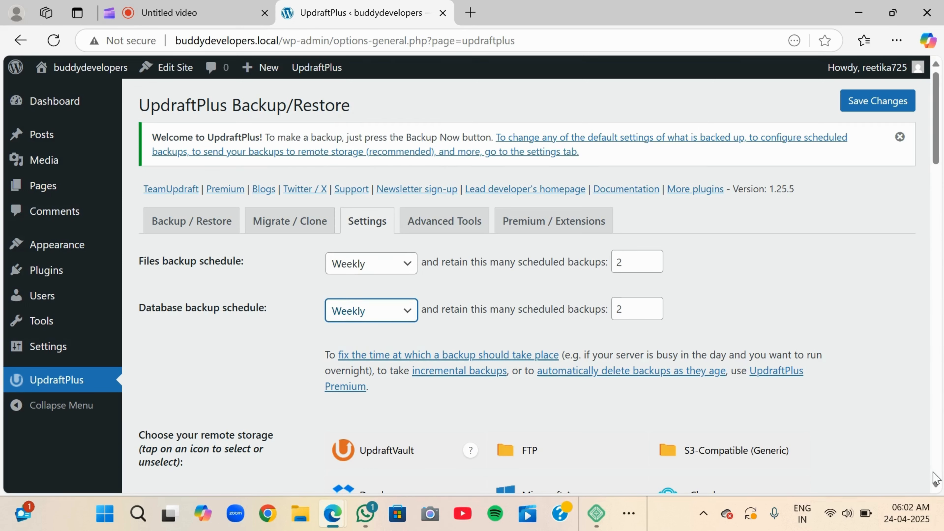
Step: Choose Google Drive as the remote storage for the backups
scroll(937, 485, down, 5)
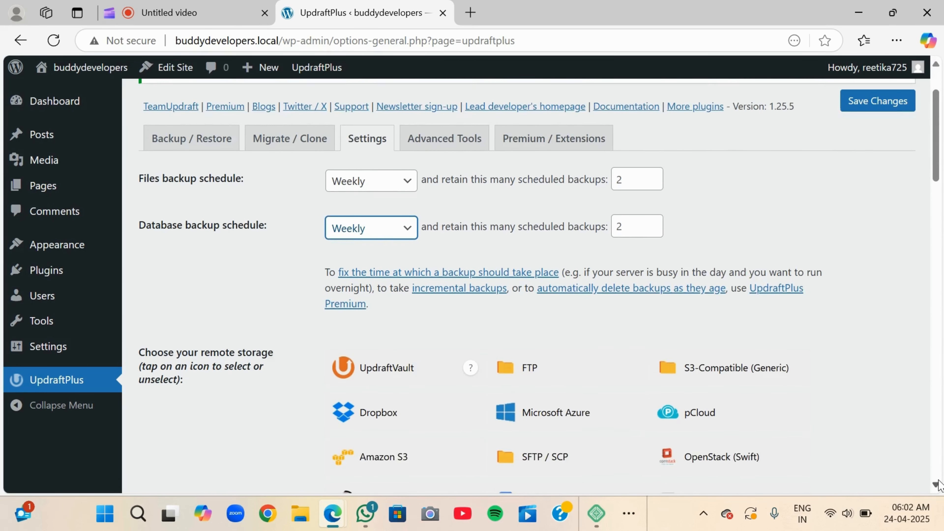
scroll(938, 485, down, 1)
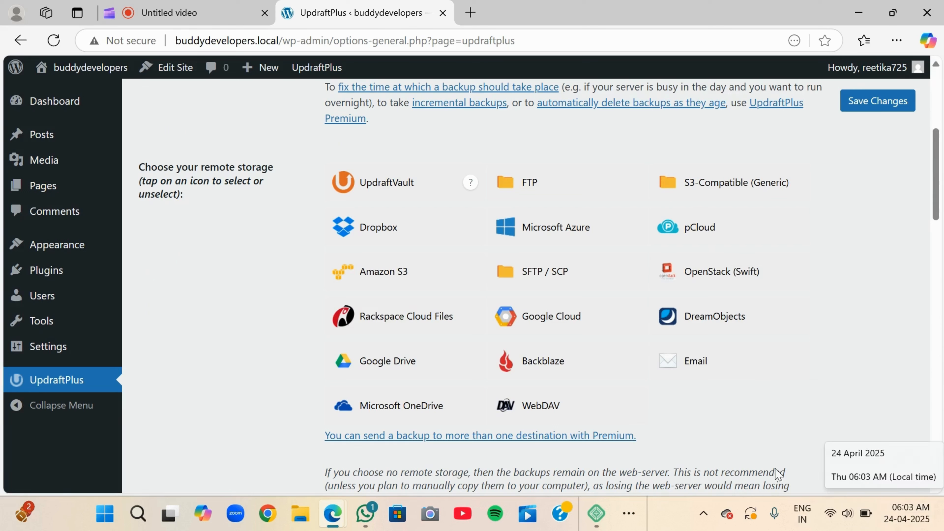
click(411, 370)
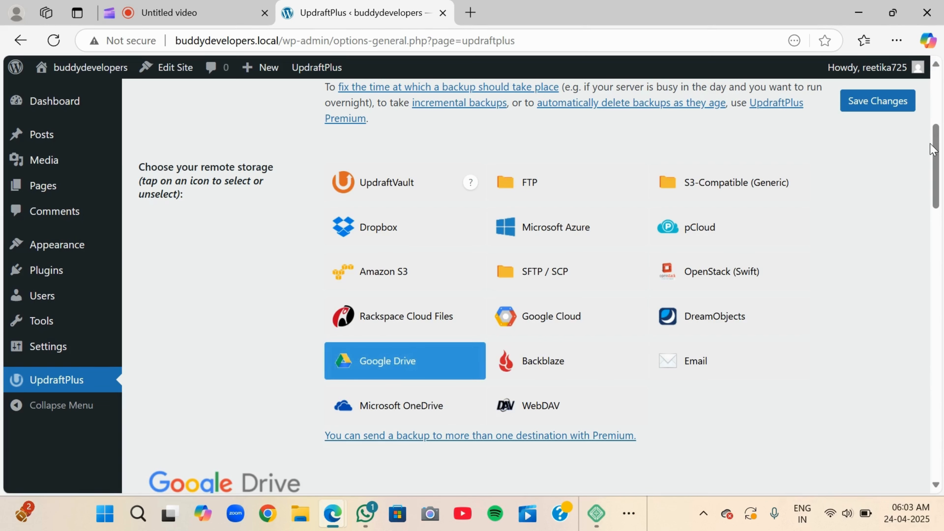
Step: Start the Google Drive authentication and sign in to UpdraftPlus with the Google account
scroll(941, 91, up, 6)
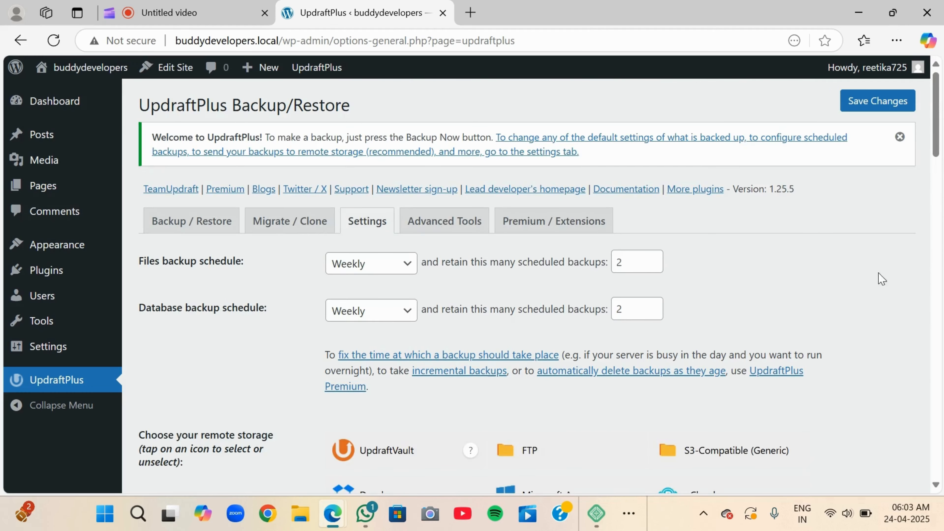
scroll(942, 221, down, 10)
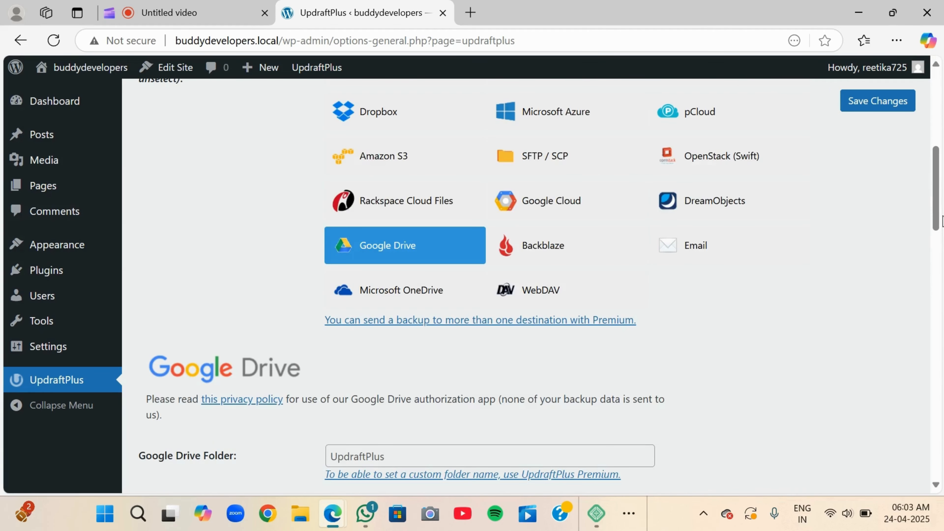
scroll(934, 302, down, 10)
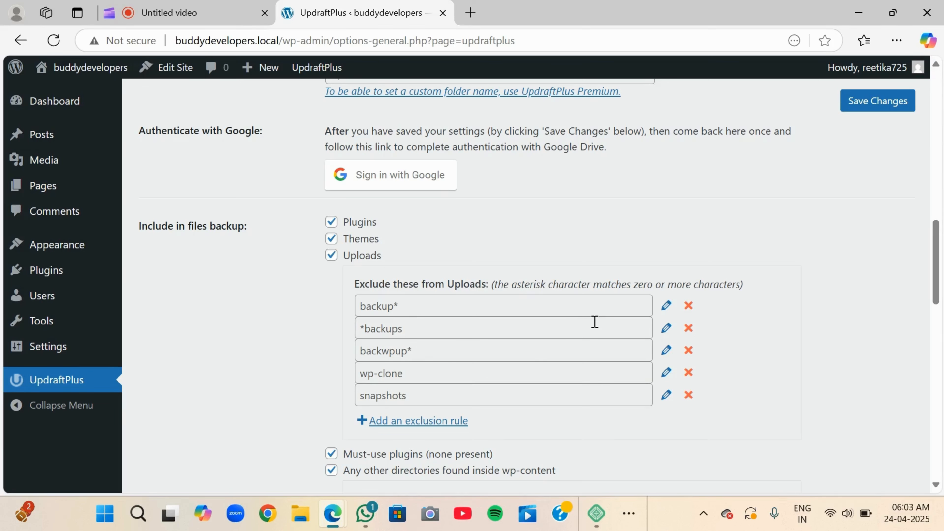
click(395, 191)
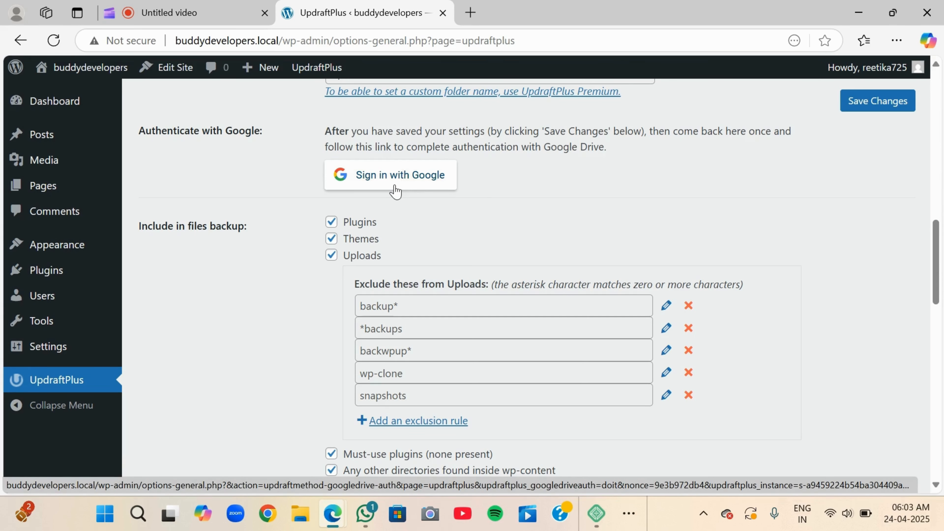
click(543, 121)
click(642, 270)
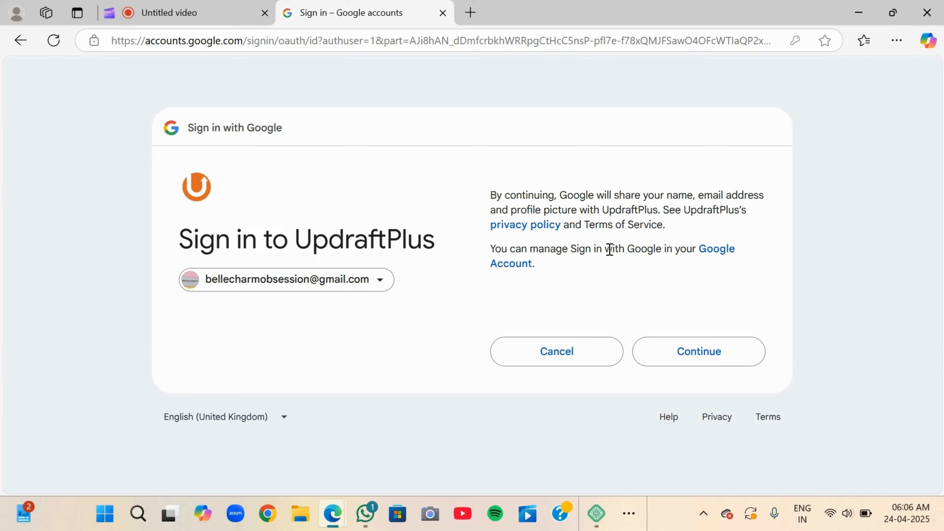
click(694, 363)
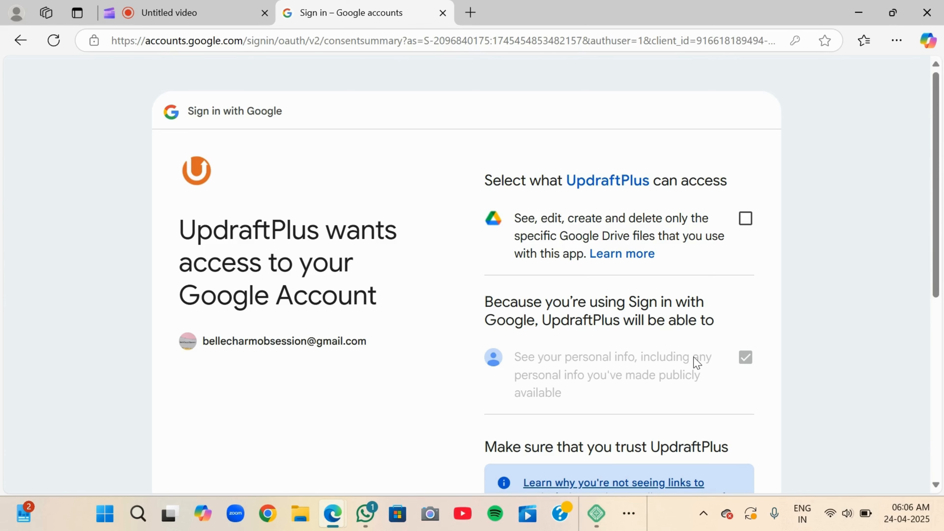
Step: Continue through the Google account access request and complete the UpdraftPlus Google Drive setup
scroll(801, 318, down, 6)
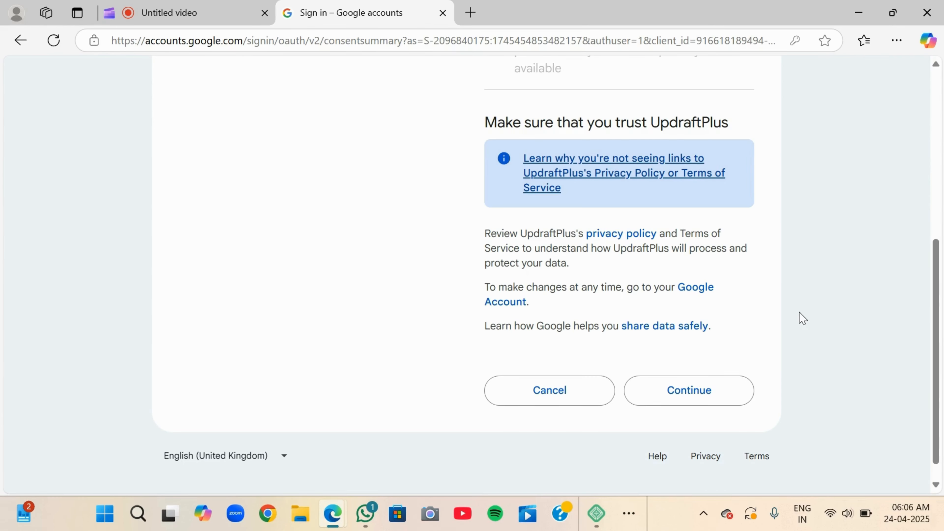
click(688, 394)
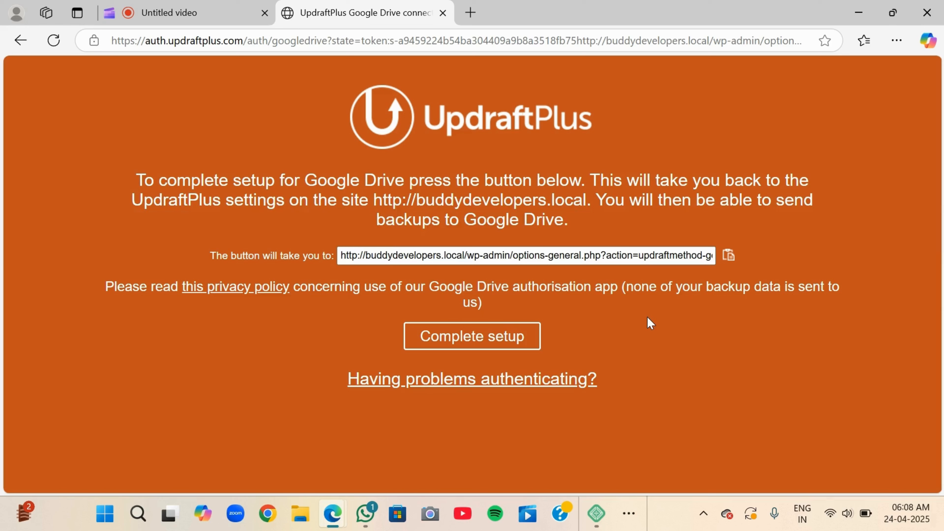
click(497, 332)
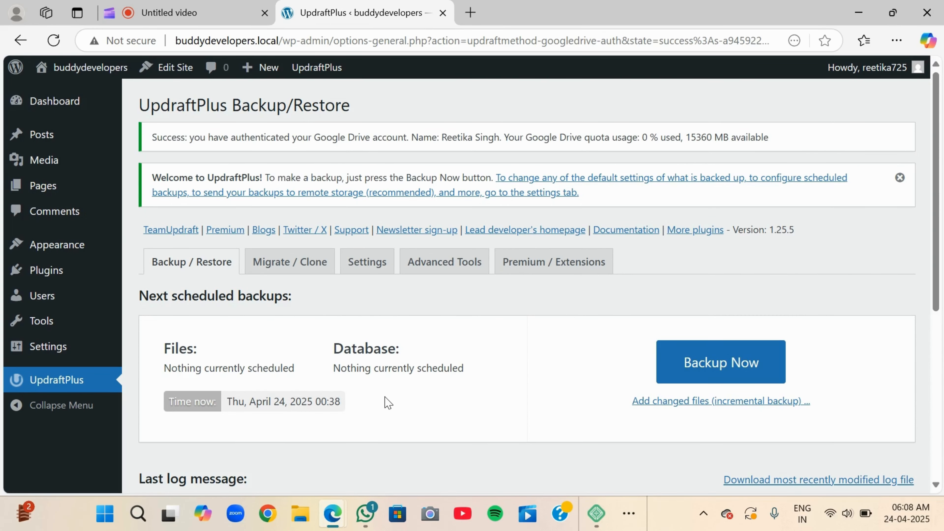
Step: Run a new backup including the database and files, dismiss the completion notice, and check the existing backups list
click(714, 378)
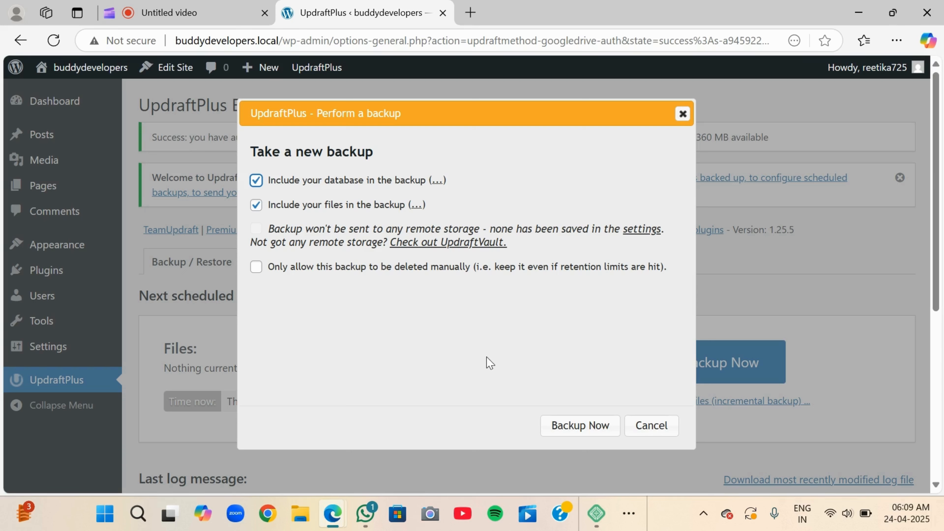
click(544, 435)
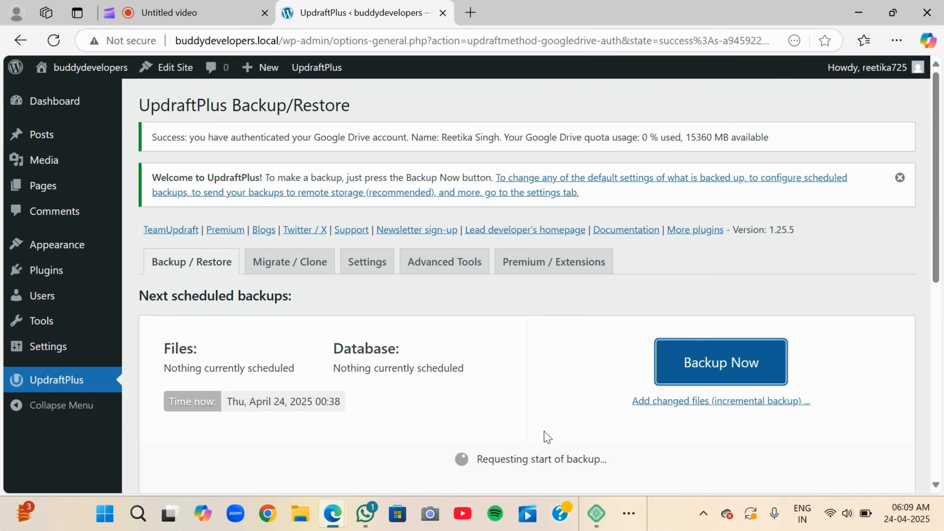
click(936, 380)
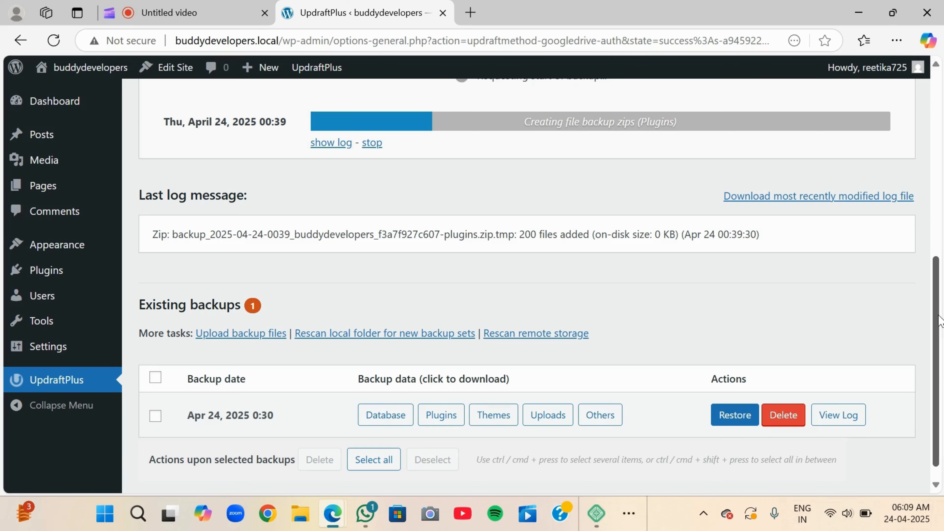
scroll(939, 321, up, 8)
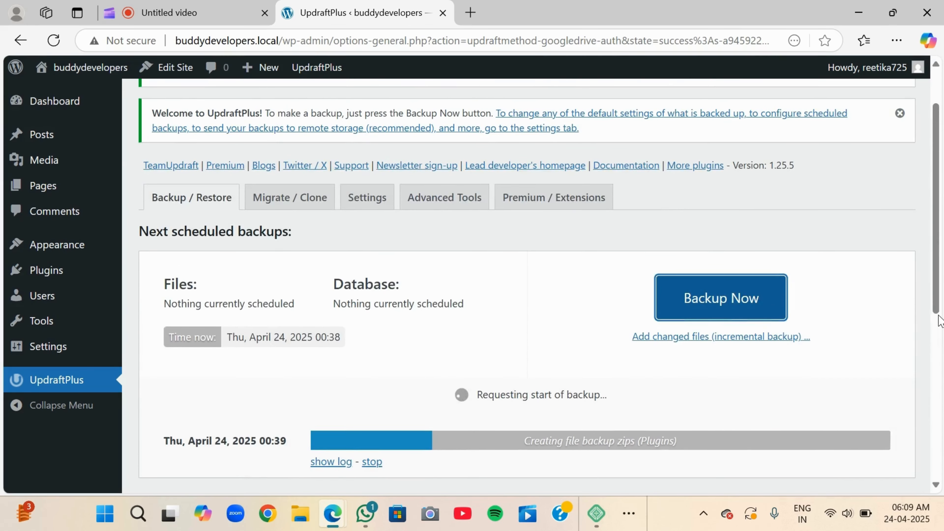
scroll(939, 321, down, 1)
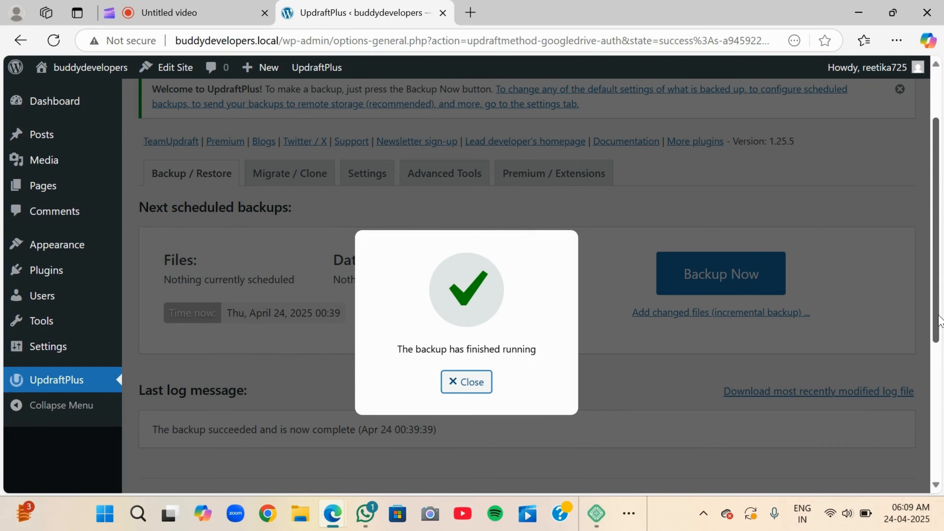
key(Escape)
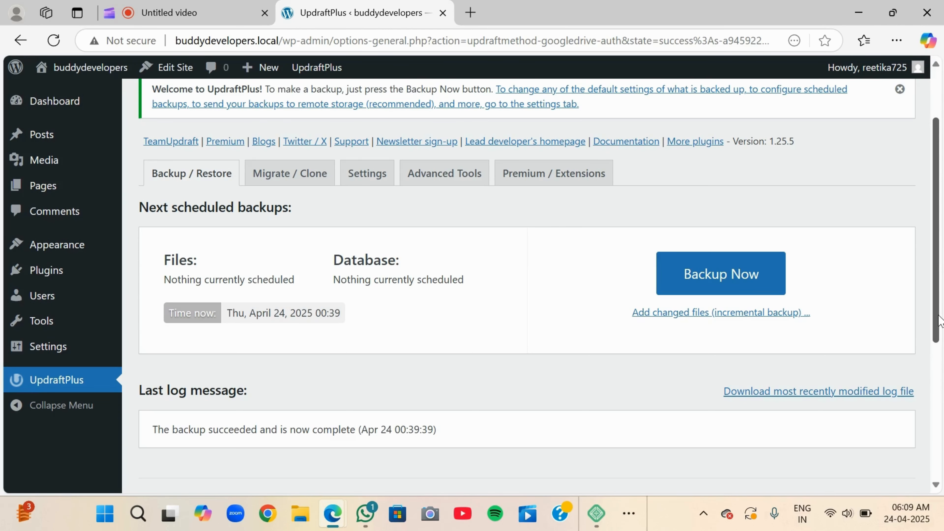
scroll(939, 320, down, 2)
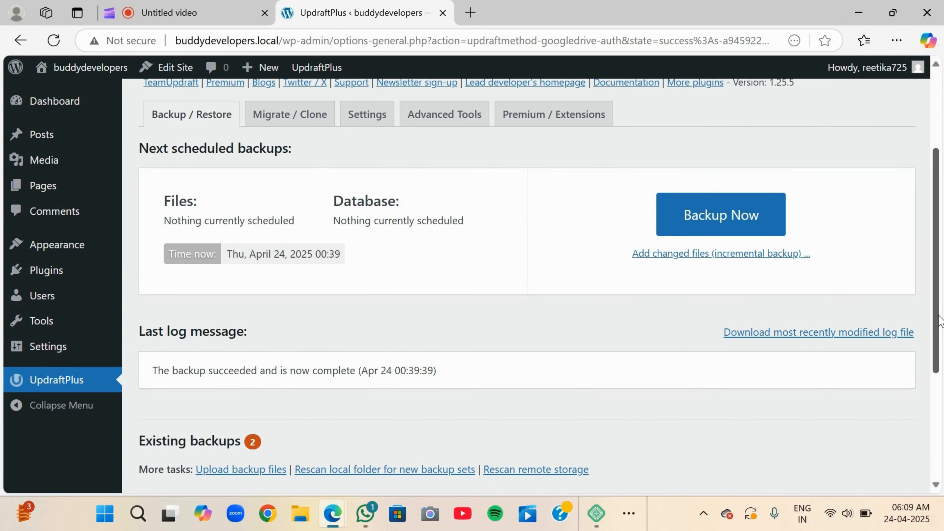
scroll(938, 320, down, 7)
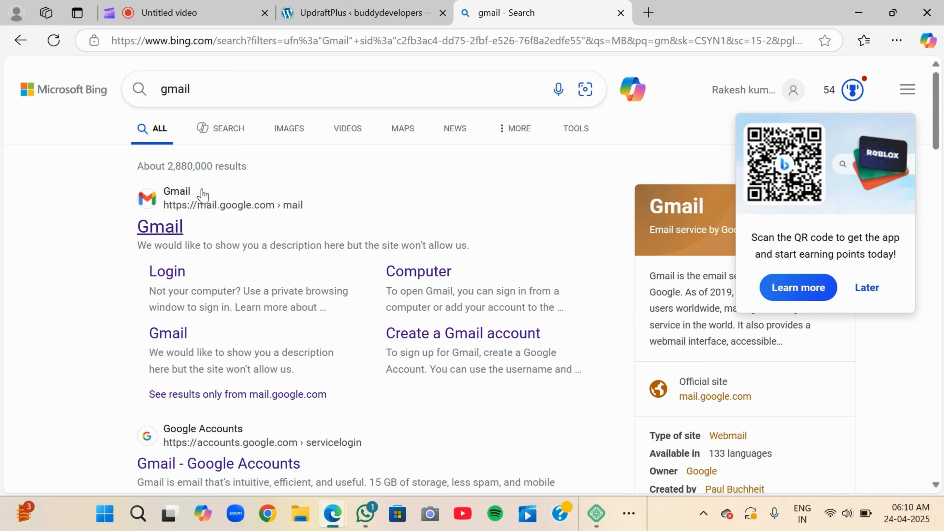
Step: Open Gmail from the search results, switch to Google Drive from there, and dismiss its introductory pop-up to view the files
click(214, 210)
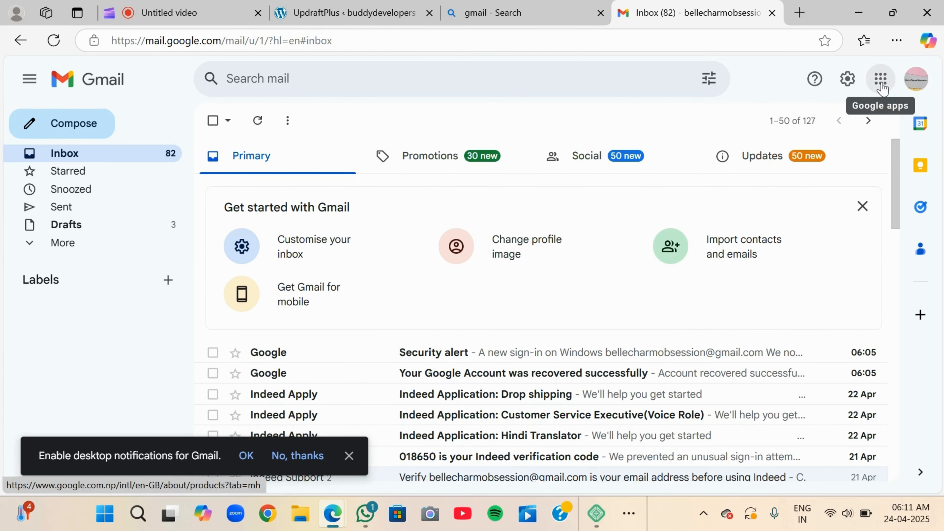
click(881, 86)
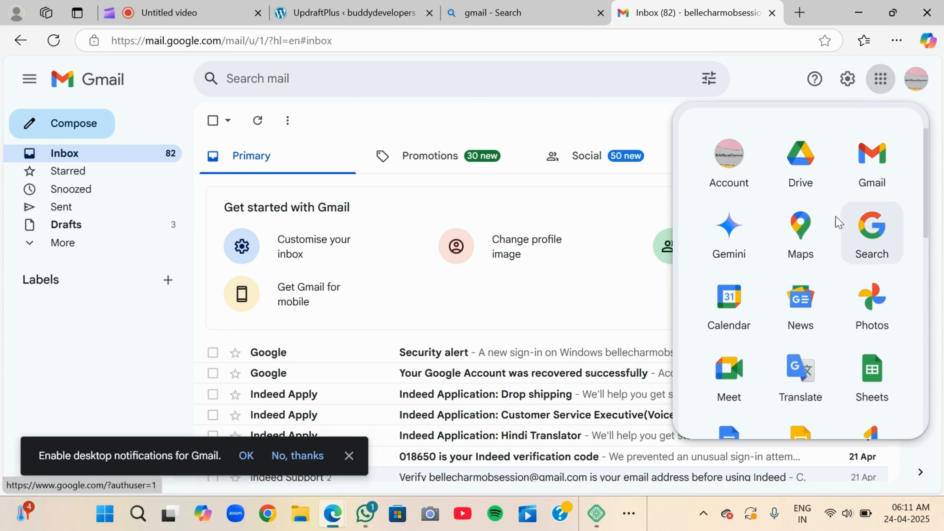
click(815, 168)
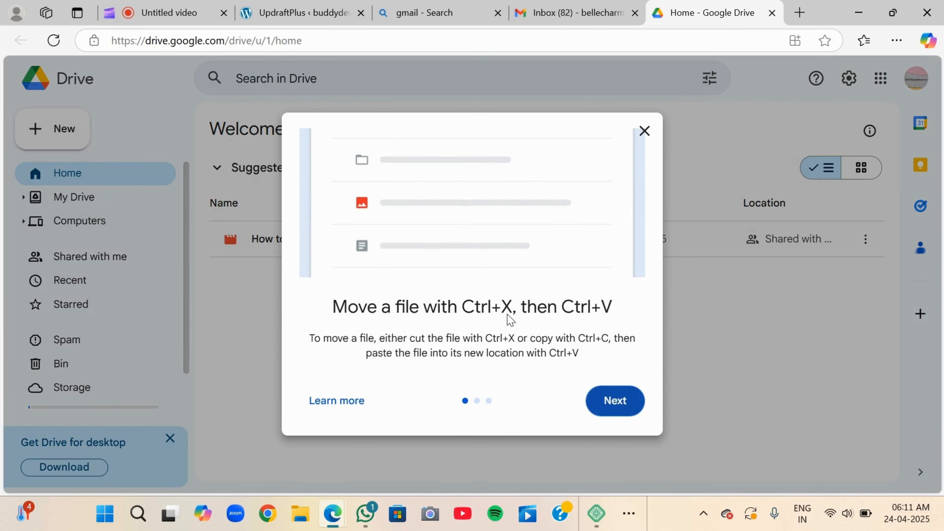
click(645, 132)
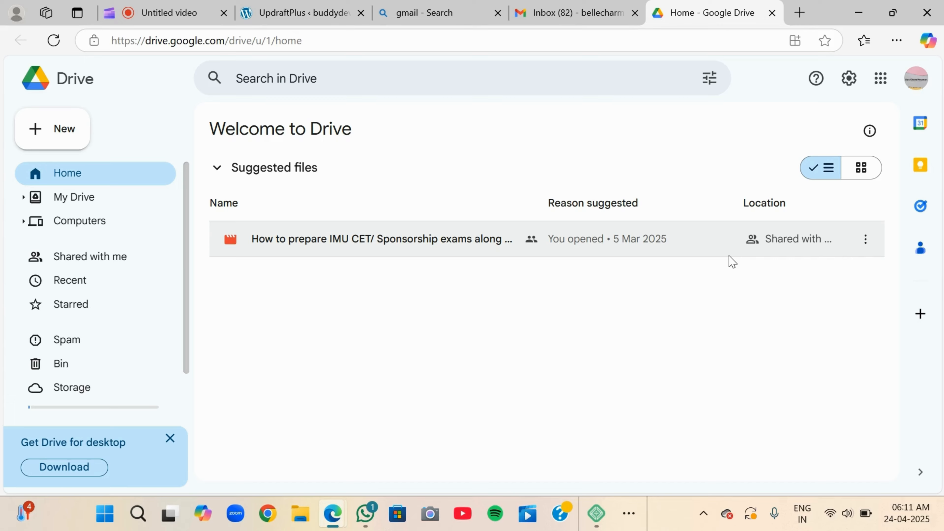
Step: Return to the UpdraftPlus page in WordPress and review the free versus Premium features comparison
click(328, 4)
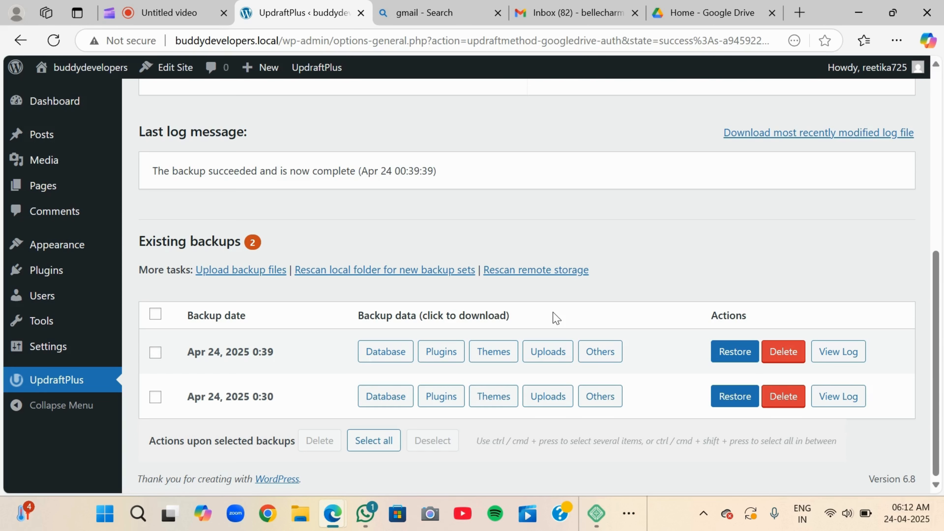
scroll(667, 311, up, 8)
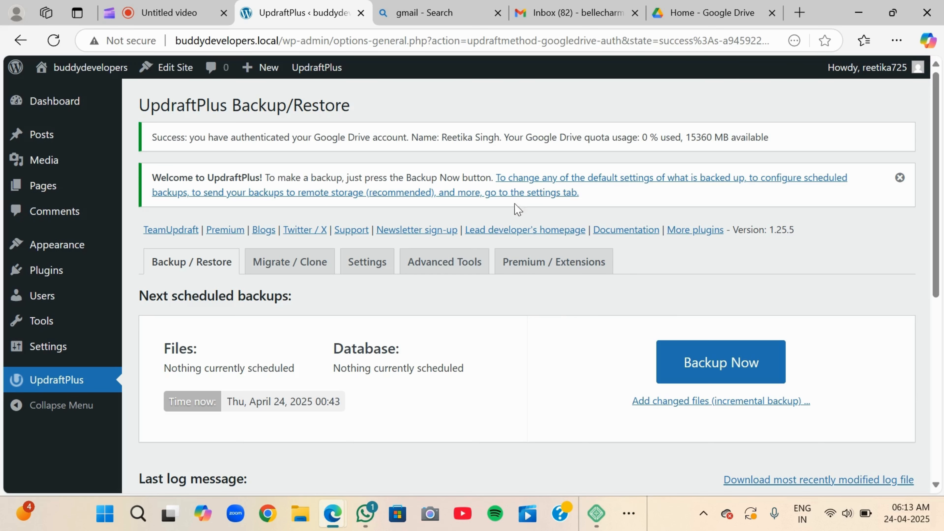
click(529, 274)
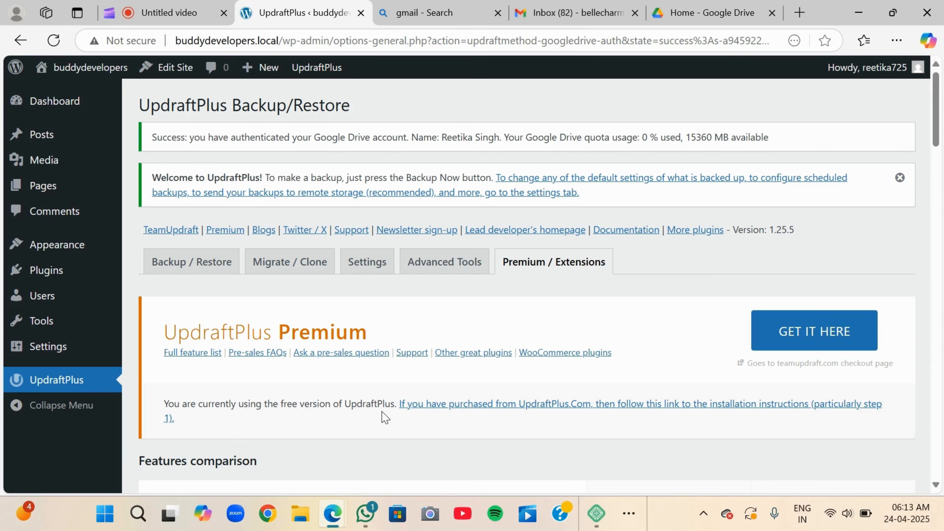
scroll(384, 417, down, 10)
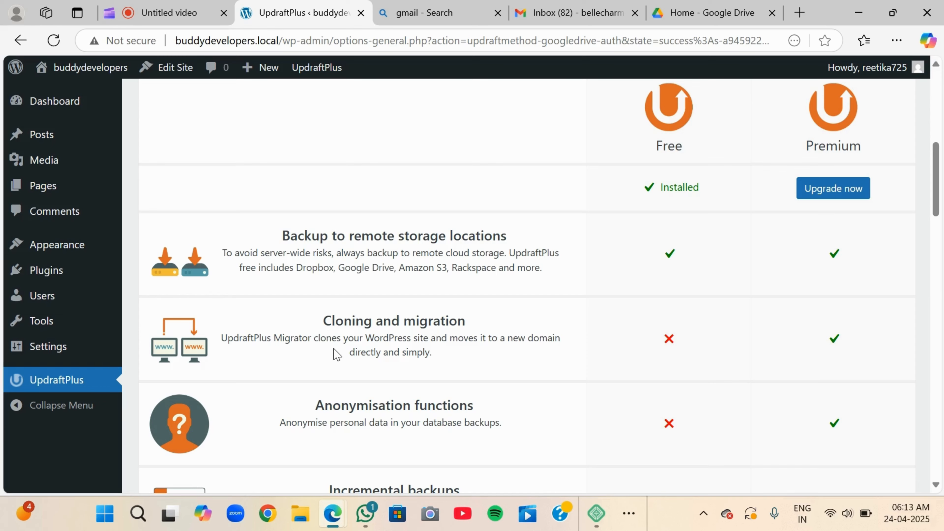
Step: Examine the free versus Premium comparison rows from cloning and migration through UpdraftVault storage, and return towards the start of the table
scroll(337, 355, down, 3)
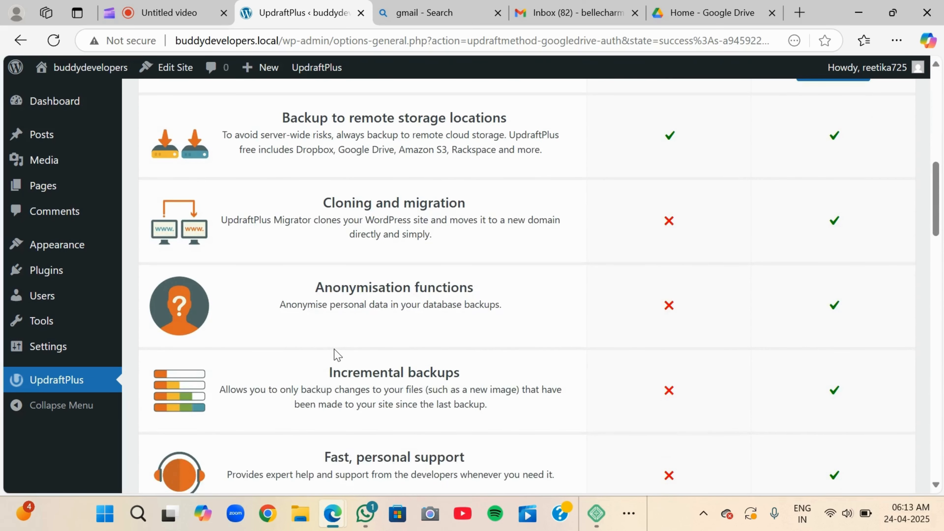
scroll(337, 355, down, 3)
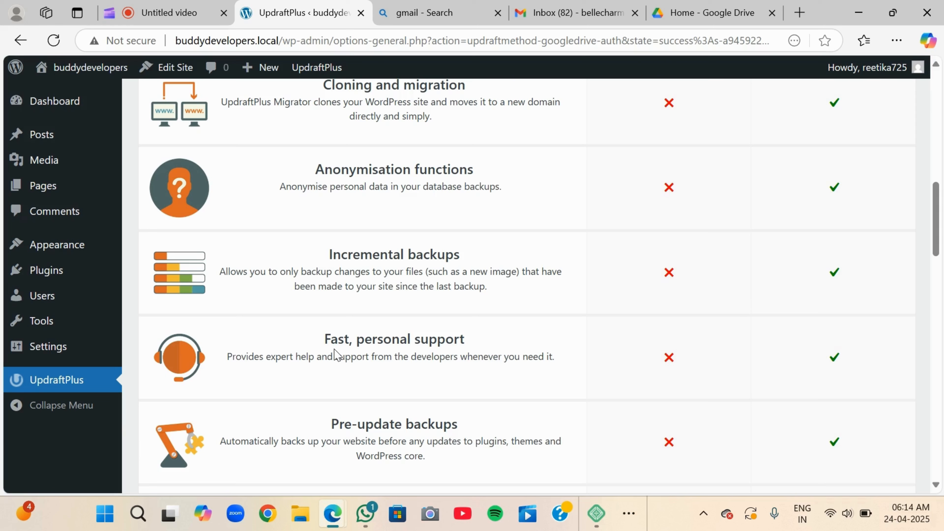
scroll(337, 355, down, 3)
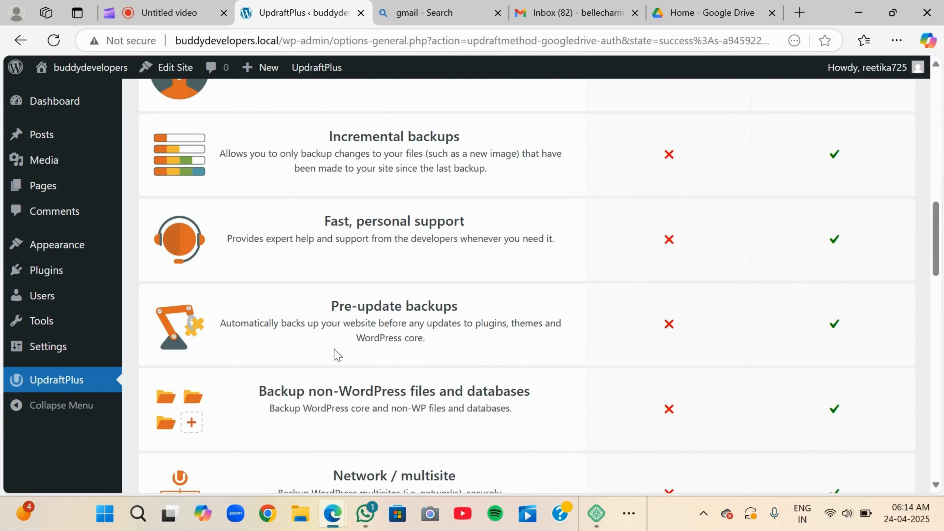
scroll(337, 355, down, 3)
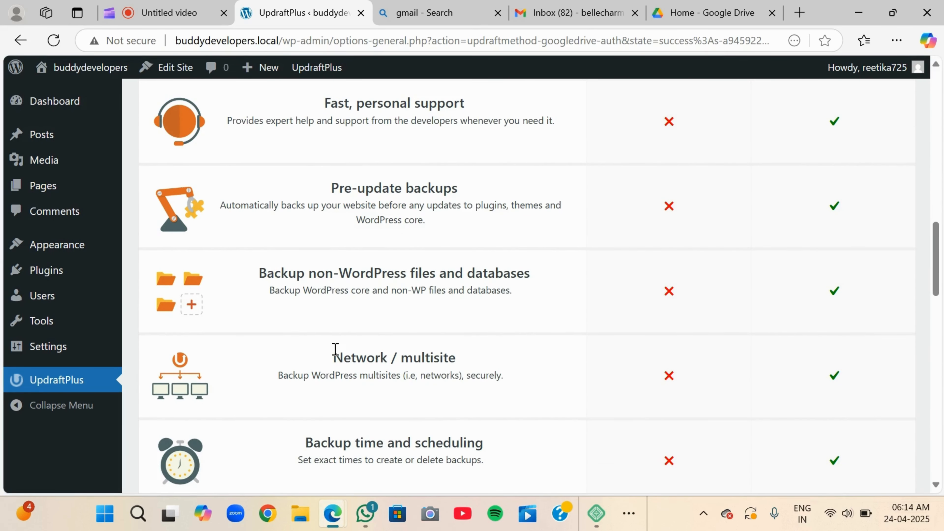
scroll(335, 349, down, 5)
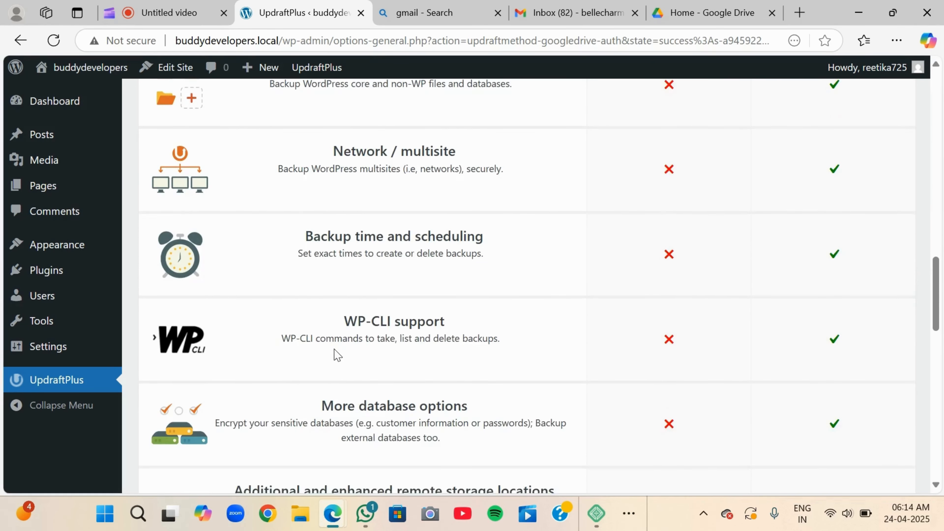
scroll(335, 349, down, 5)
scroll(334, 349, down, 5)
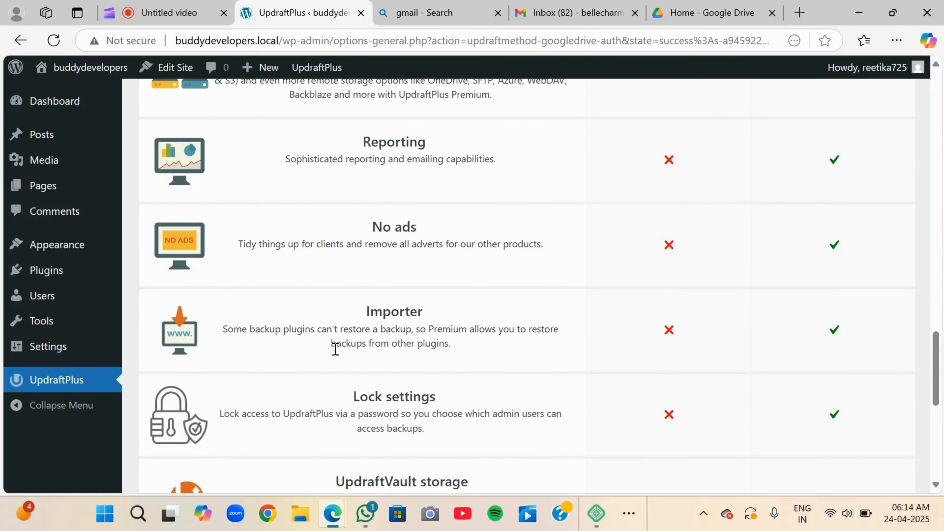
scroll(333, 349, down, 6)
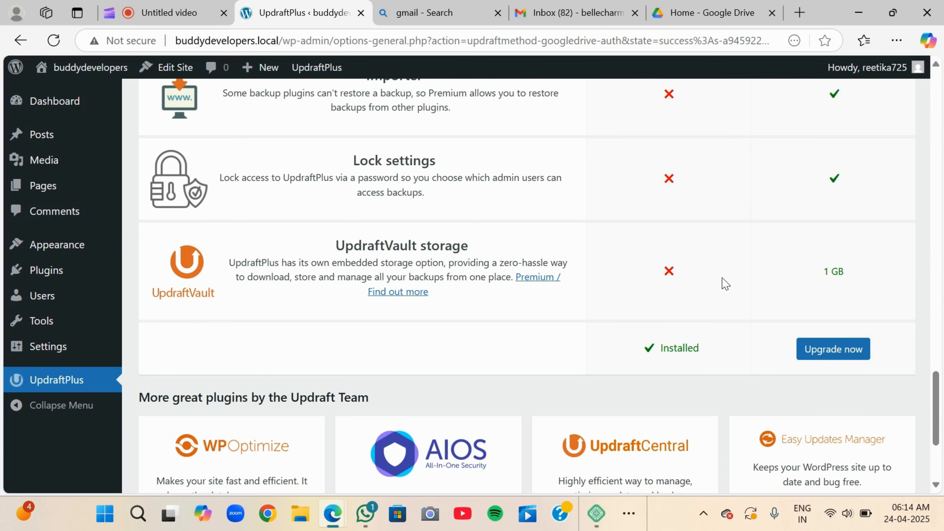
scroll(724, 284, up, 10)
scroll(724, 284, up, 6)
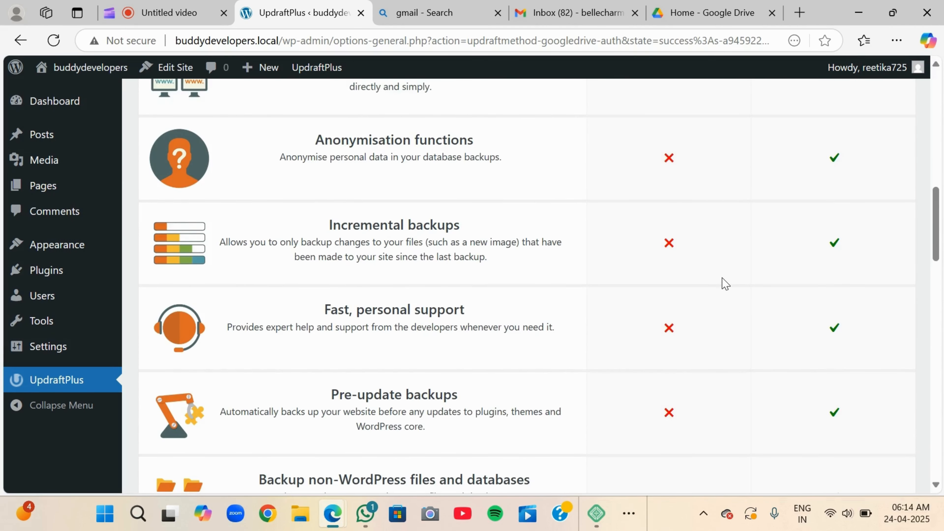
scroll(725, 284, up, 5)
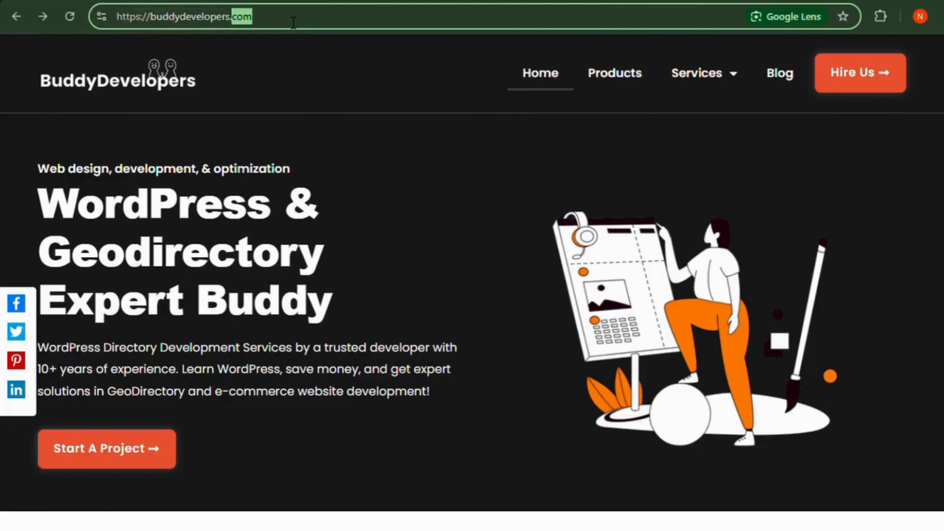
Step: Switch to the buddydevelopers.com website and open its Hire Us page to view the project start information
triple_click(293, 22)
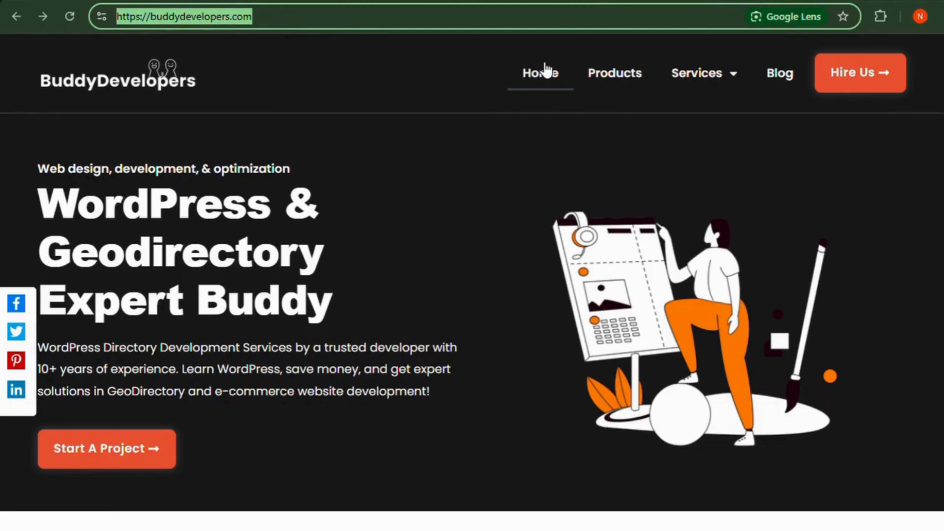
click(840, 83)
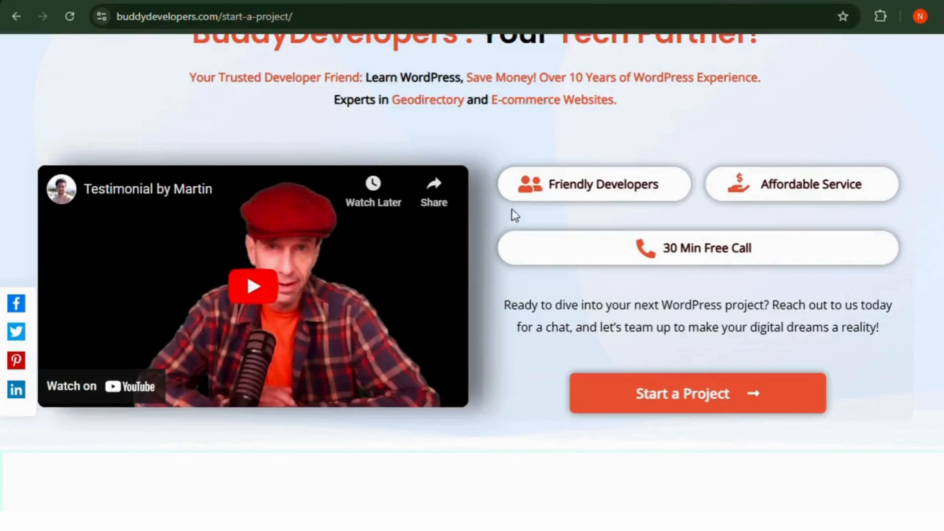